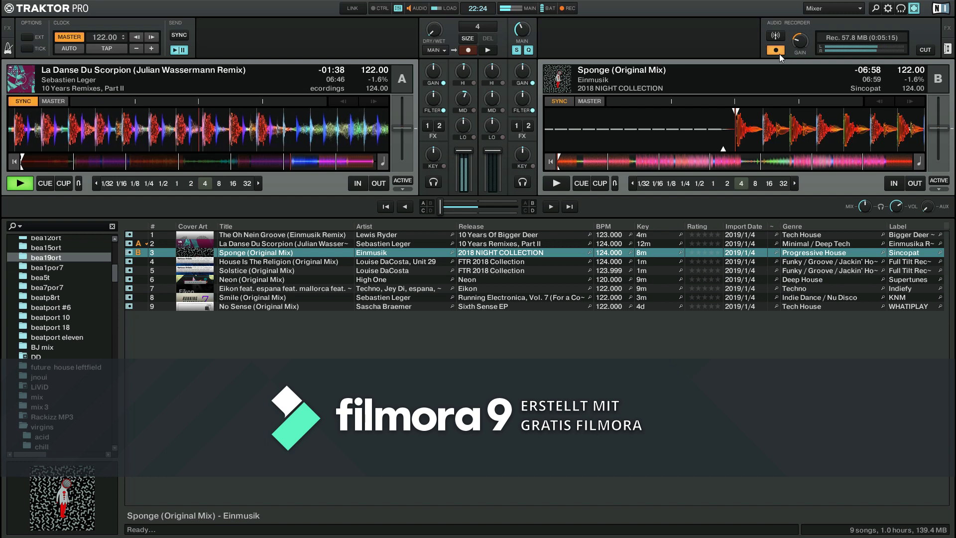
Step: Start Sponge (Original Mix) on deck B and load House Is The Religion (Original Mix) onto deck A
{"action": "key", "text": "space"}
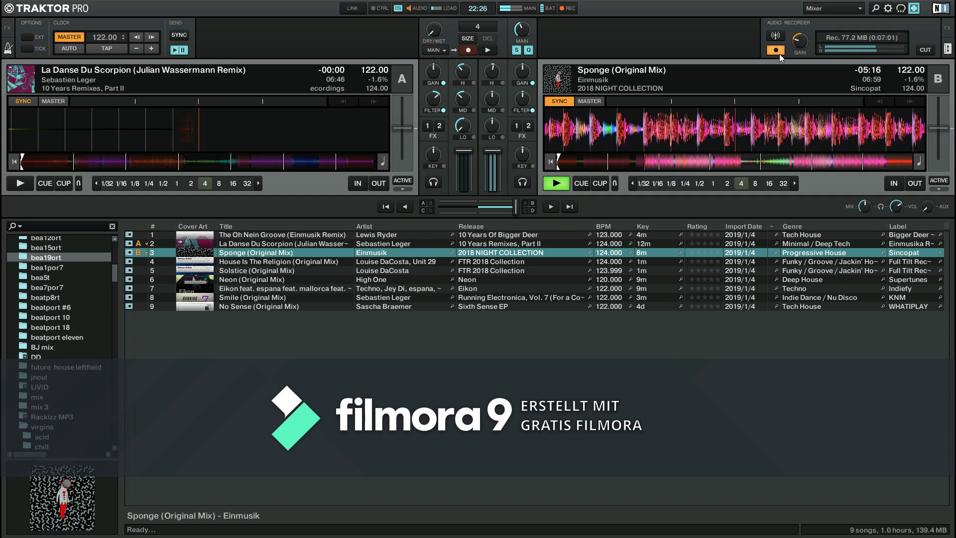
{"action": "left_click_drag", "start_coordinate": [216, 258], "coordinate": [211, 142]}
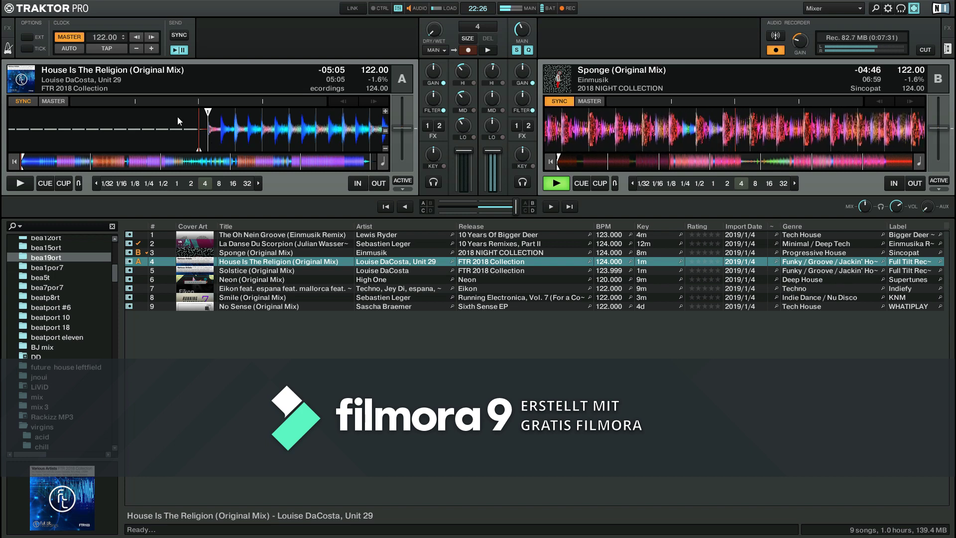
Step: Align deck A's playhead with the first beat of House Is The Religion and start the track from there
{"action": "left_click", "coordinate": [94, 164]}
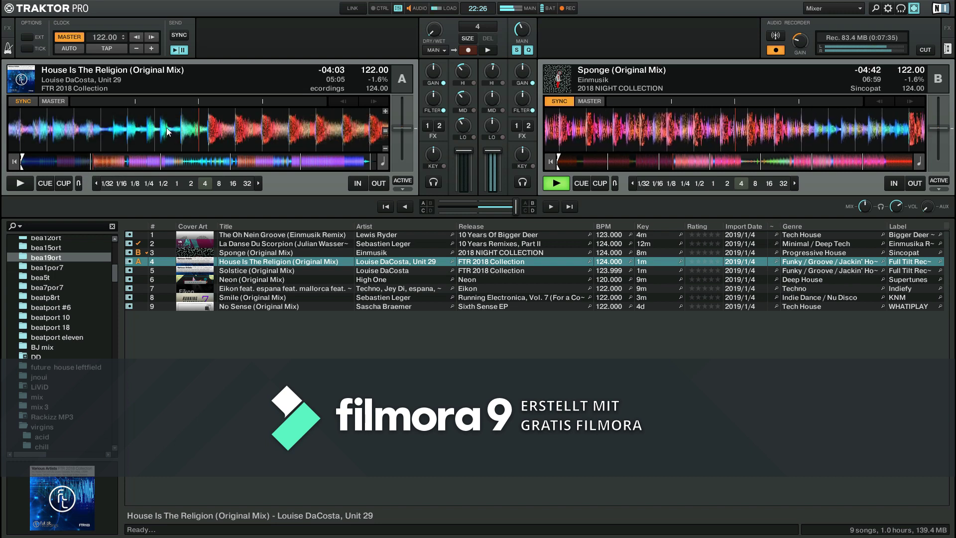
{"action": "left_click_drag", "start_coordinate": [165, 135], "coordinate": [157, 143]}
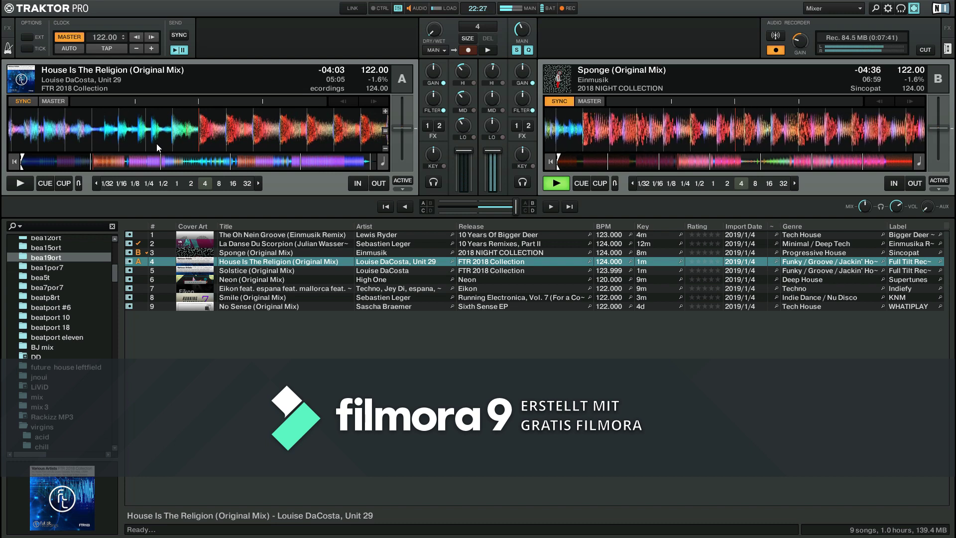
{"action": "left_click", "coordinate": [15, 164]}
{"action": "left_click_drag", "start_coordinate": [100, 129], "coordinate": [93, 141]}
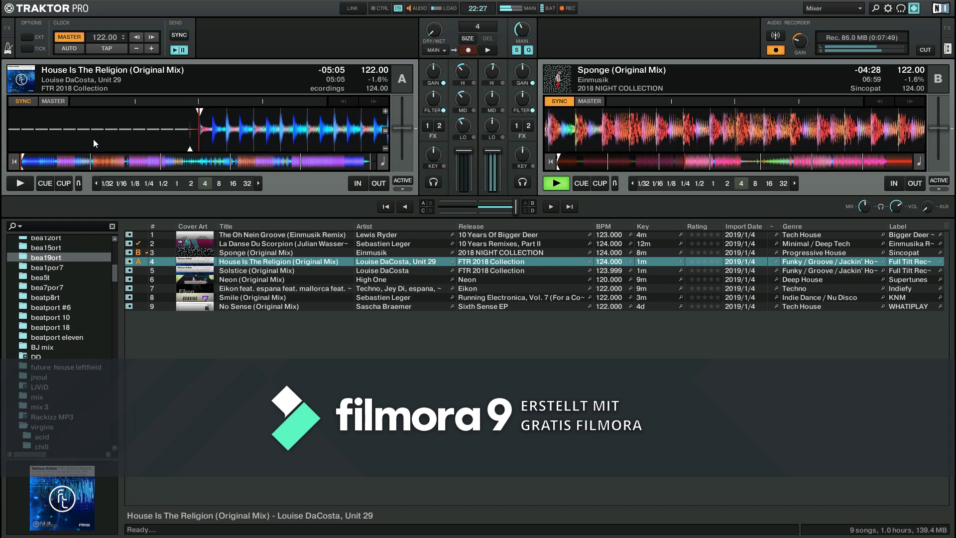
{"action": "left_click", "coordinate": [385, 112]}
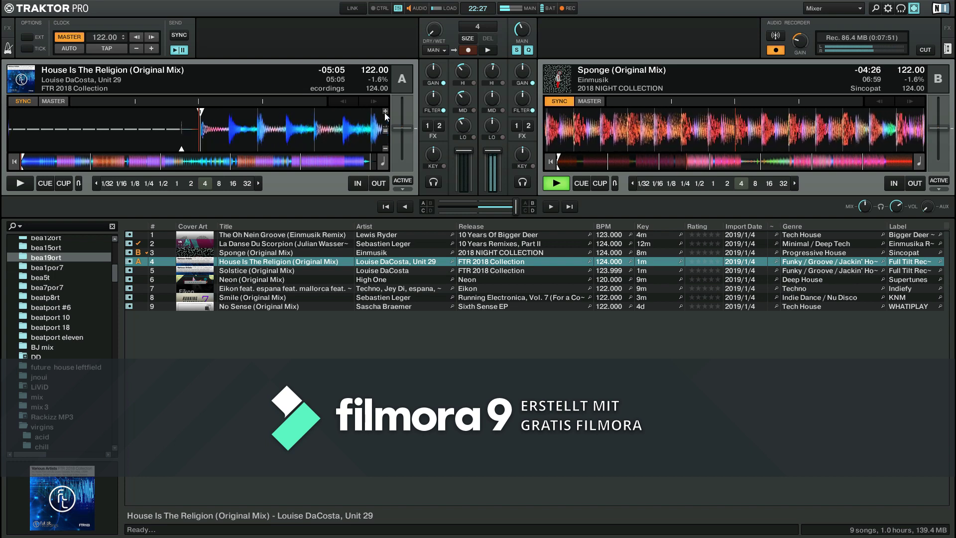
{"action": "left_click", "coordinate": [386, 112]}
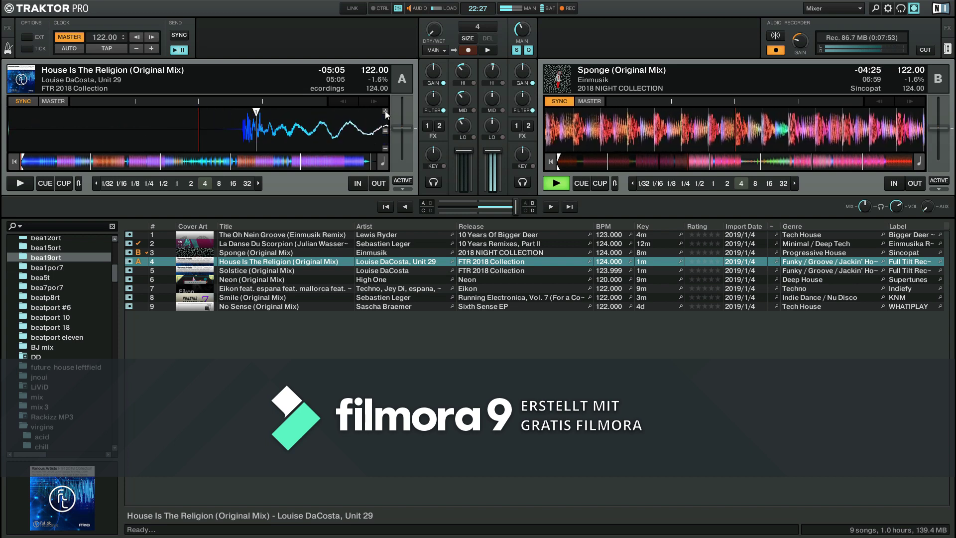
{"action": "left_click", "coordinate": [385, 113]}
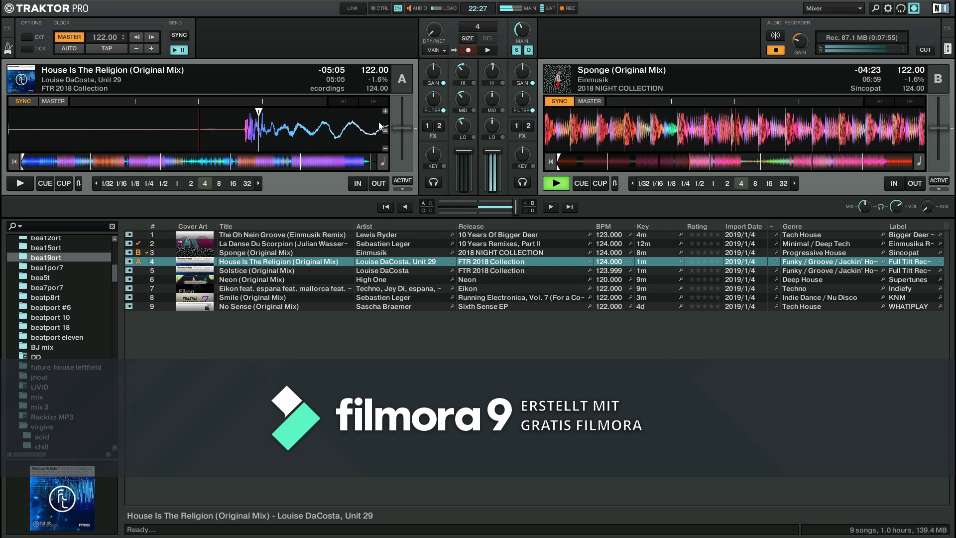
{"action": "left_click", "coordinate": [386, 132]}
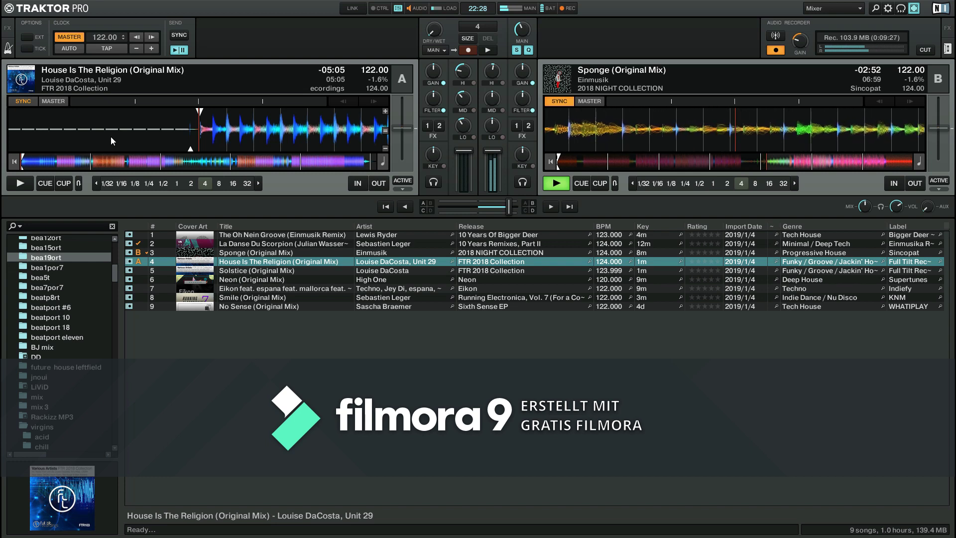
{"action": "key", "text": "space"}
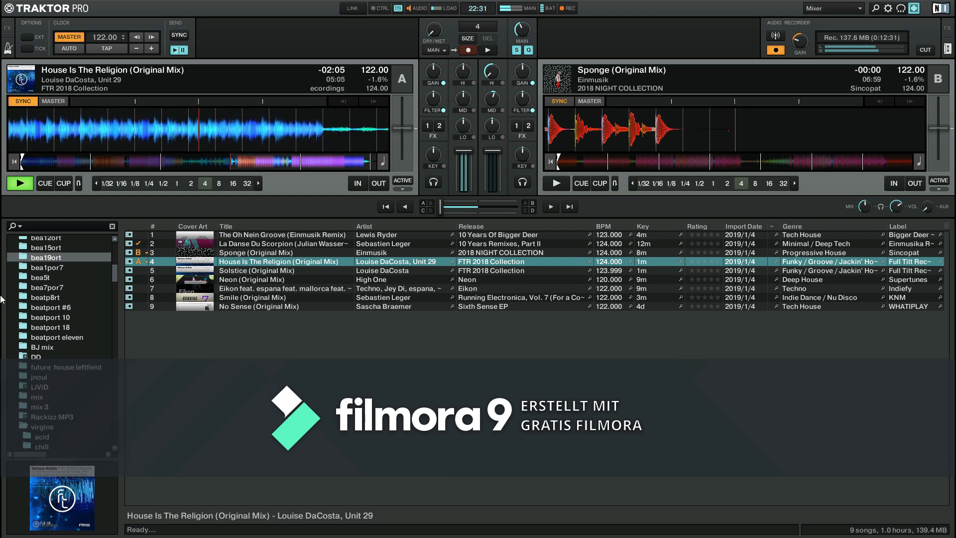
Step: Load No Sense (Original Mix) onto deck B and start playing it
{"action": "left_click_drag", "start_coordinate": [306, 306], "coordinate": [600, 166]}
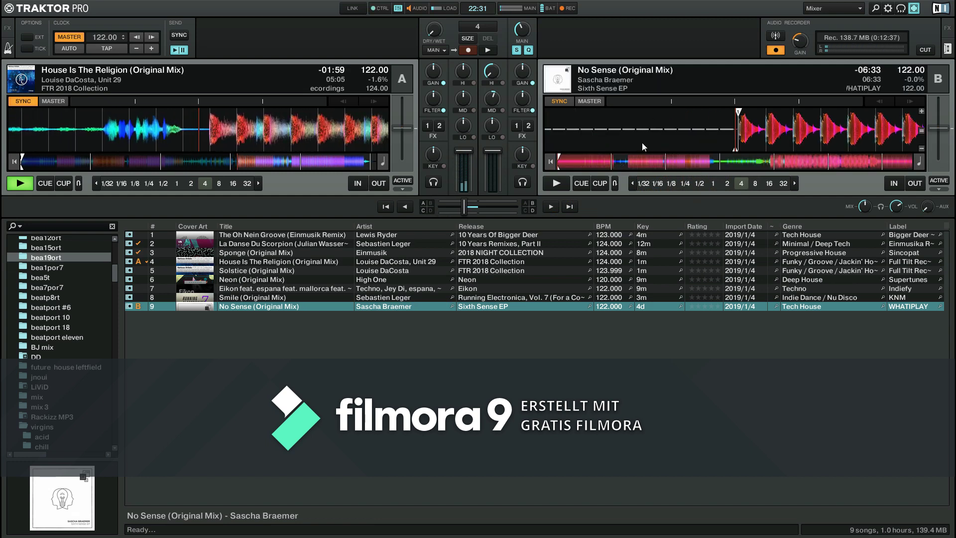
{"action": "key", "text": "space"}
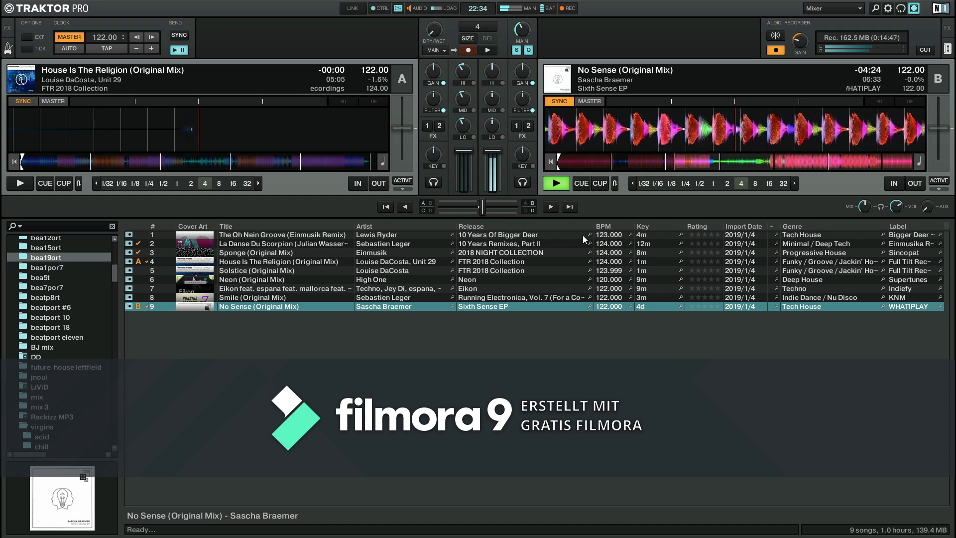
Step: Load Smile (Original Mix) onto deck A and start it from its first beat
{"action": "left_click_drag", "start_coordinate": [417, 297], "coordinate": [355, 134]}
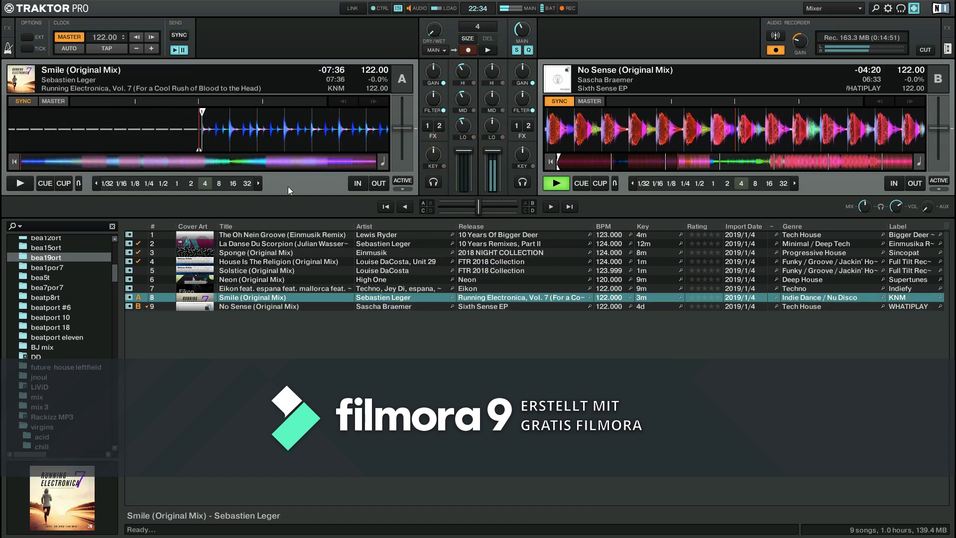
{"action": "left_click_drag", "start_coordinate": [331, 146], "coordinate": [330, 146]}
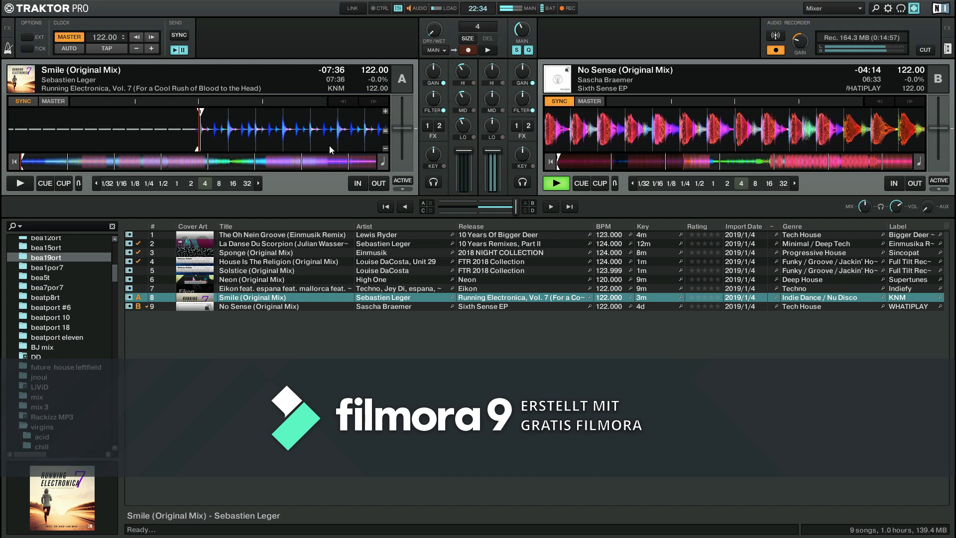
{"action": "left_click_drag", "start_coordinate": [330, 145], "coordinate": [327, 145]}
{"action": "left_click", "coordinate": [385, 111]}
{"action": "left_click", "coordinate": [385, 111]}
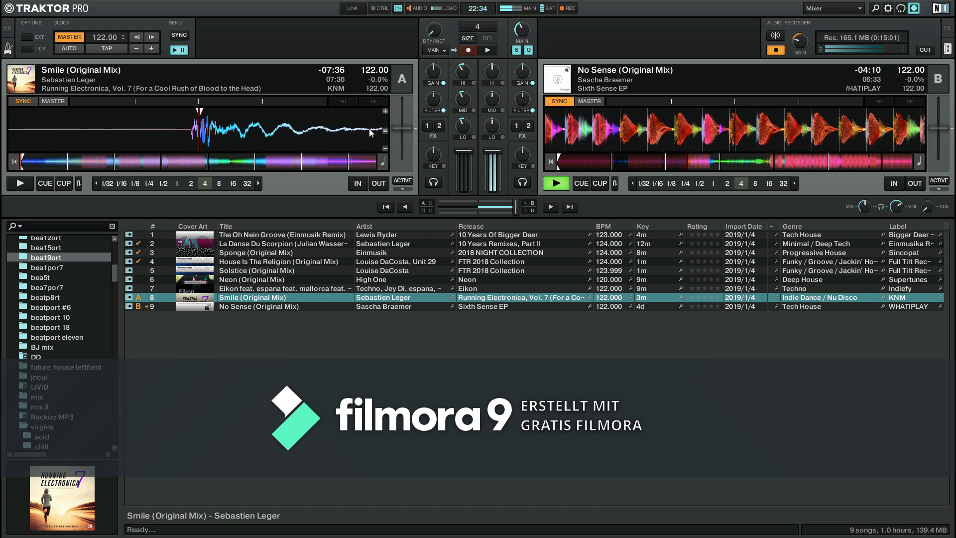
{"action": "left_click_drag", "start_coordinate": [312, 130], "coordinate": [382, 127]}
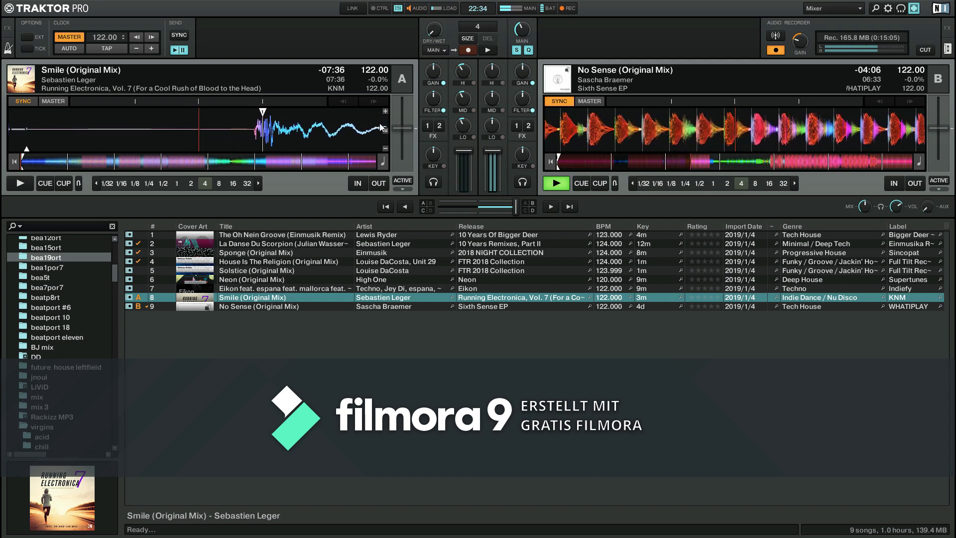
{"action": "left_click", "coordinate": [389, 128]}
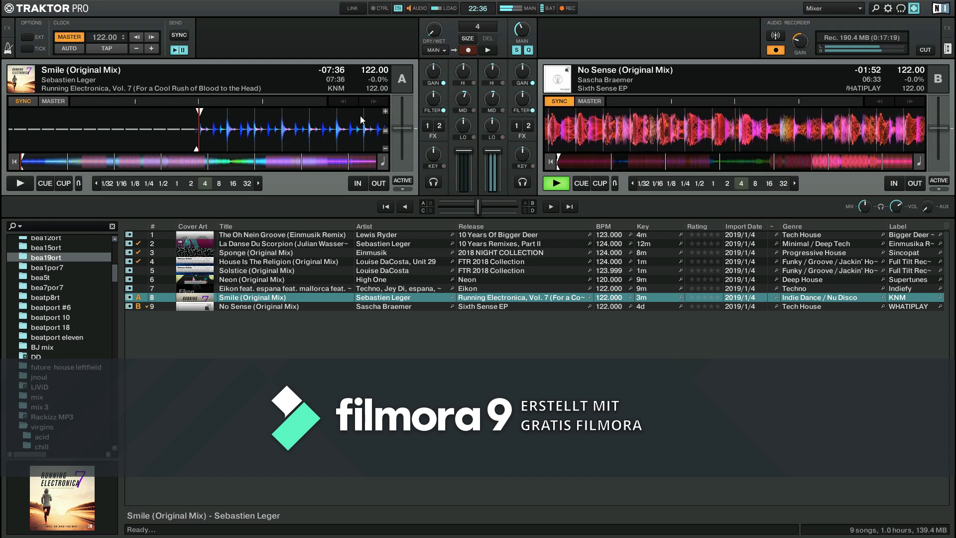
{"action": "key", "text": "space"}
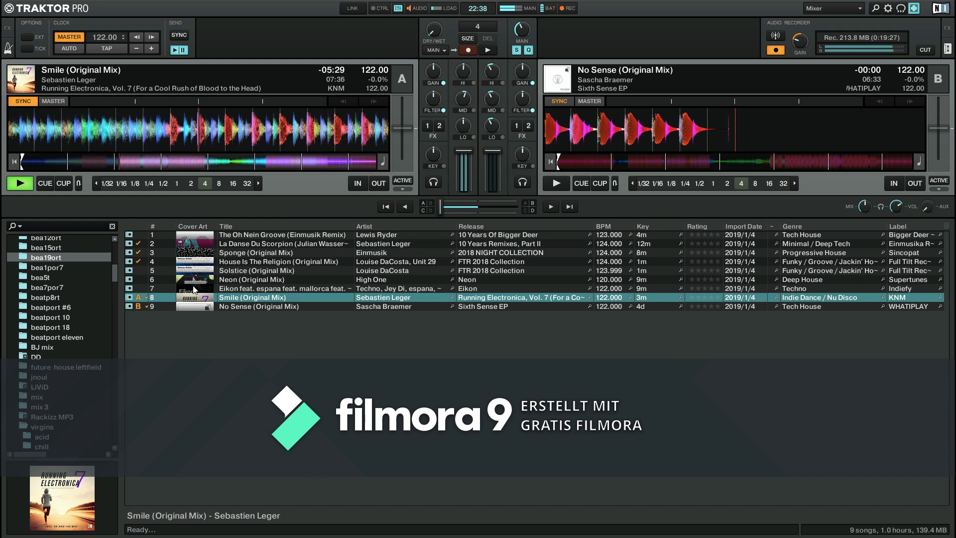
Step: Load Eikon feat. espana feat. mallorca feat. techno (Original Mix) onto deck B and start it from its first beat
{"action": "left_click_drag", "start_coordinate": [197, 292], "coordinate": [620, 165]}
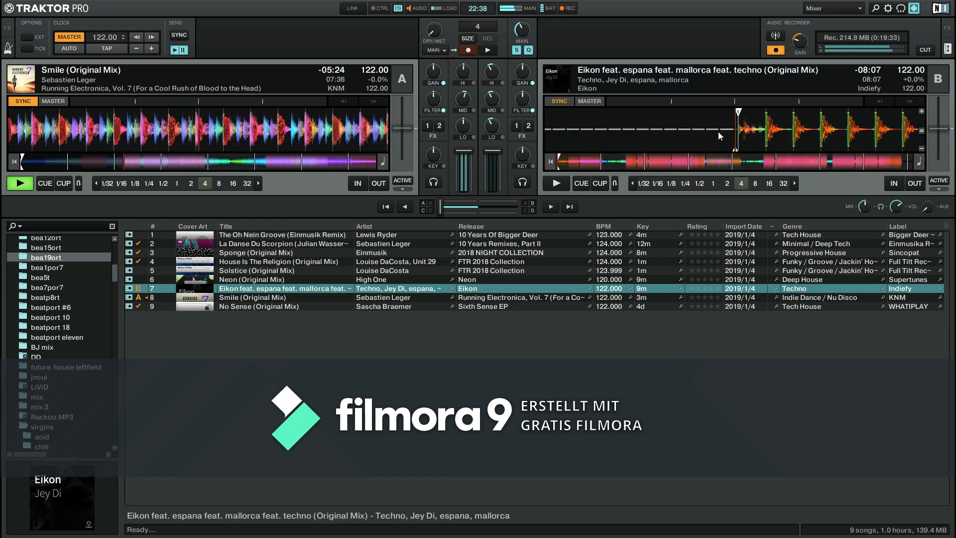
{"action": "left_click", "coordinate": [922, 112]}
{"action": "left_click", "coordinate": [922, 111]}
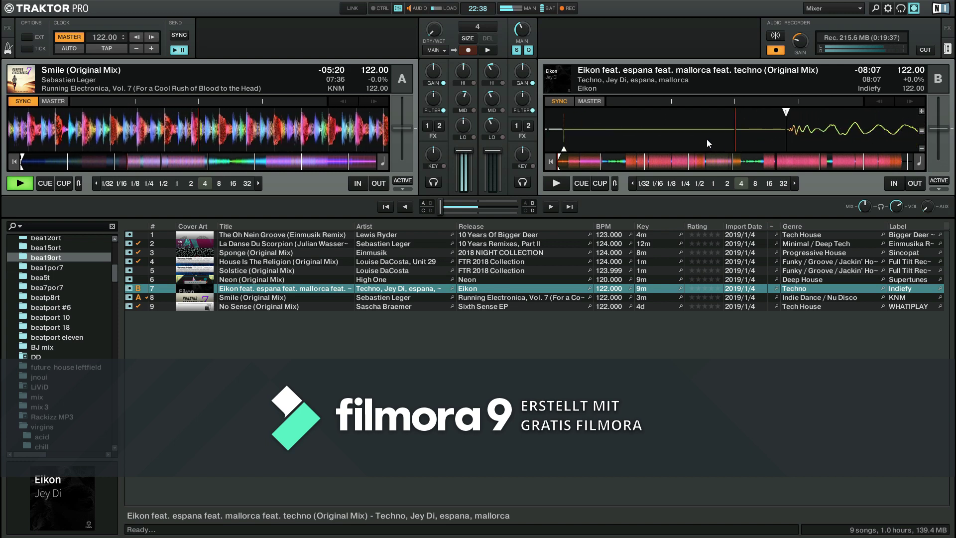
{"action": "left_click_drag", "start_coordinate": [714, 138], "coordinate": [725, 139]}
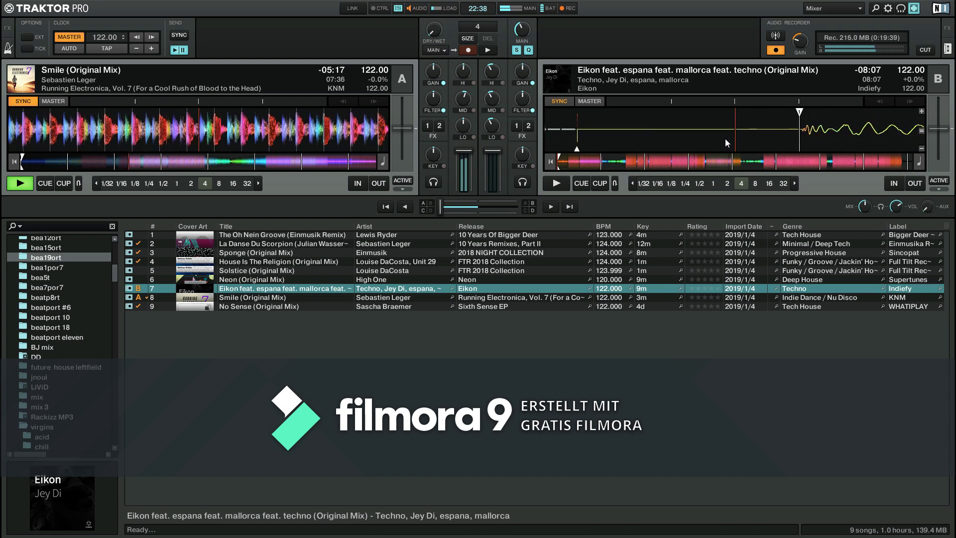
{"action": "left_click", "coordinate": [924, 132]}
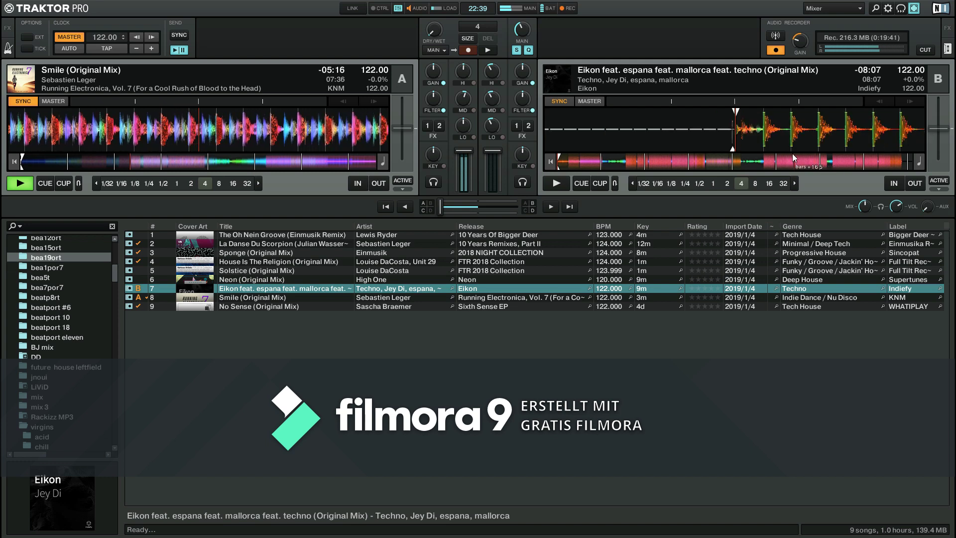
{"action": "left_click", "coordinate": [921, 112]}
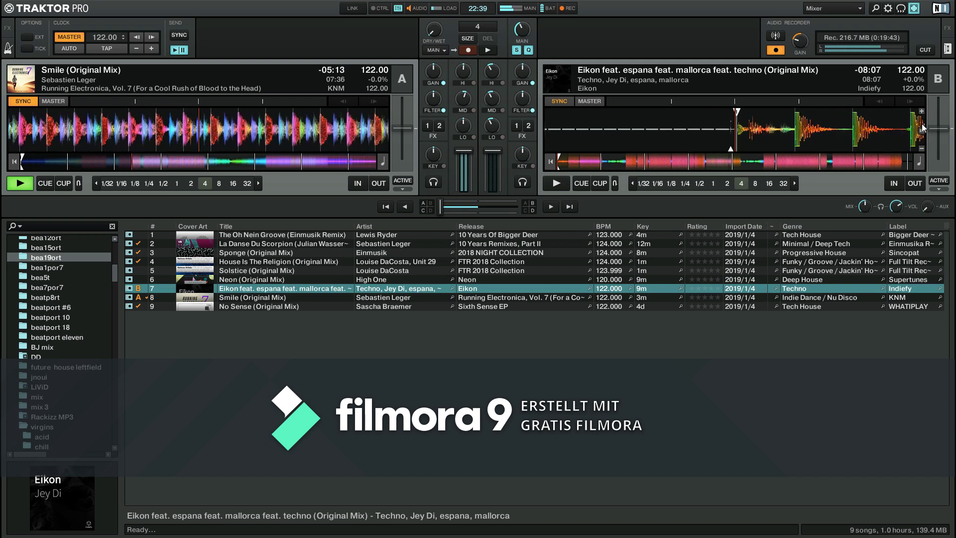
{"action": "left_click", "coordinate": [922, 131]}
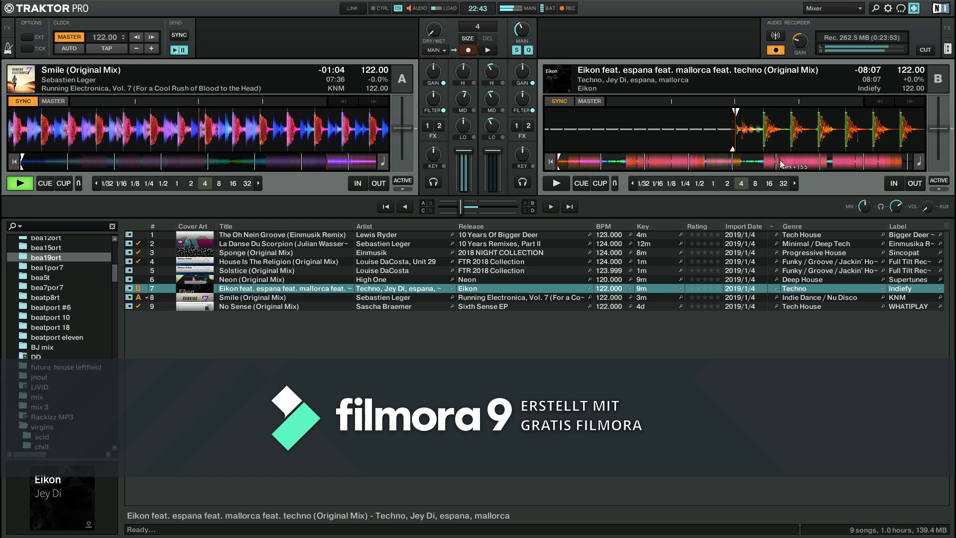
{"action": "key", "text": "space"}
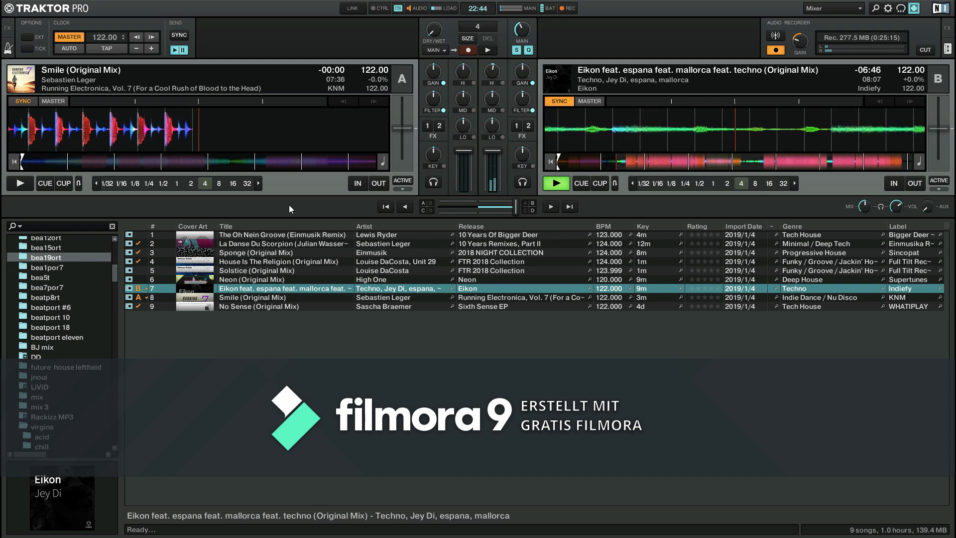
Step: Load Solstice (Original Mix) onto deck A and align the playhead with its first beat
{"action": "left_click_drag", "start_coordinate": [265, 270], "coordinate": [271, 154]}
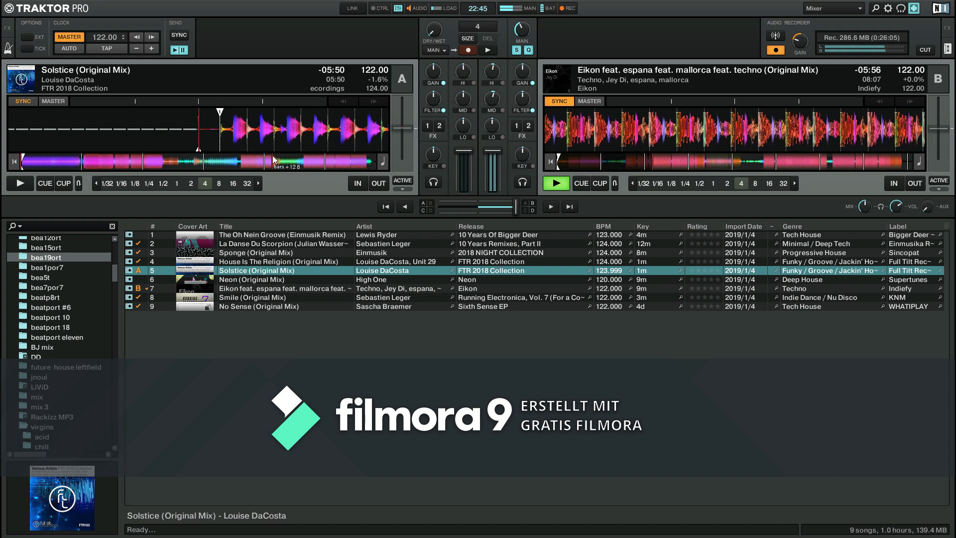
{"action": "mouse_move", "coordinate": [297, 148]}
{"action": "left_mouse_down"}
{"action": "mouse_move", "coordinate": [294, 138]}
{"action": "mouse_move", "coordinate": [280, 141]}
{"action": "left_mouse_up"}
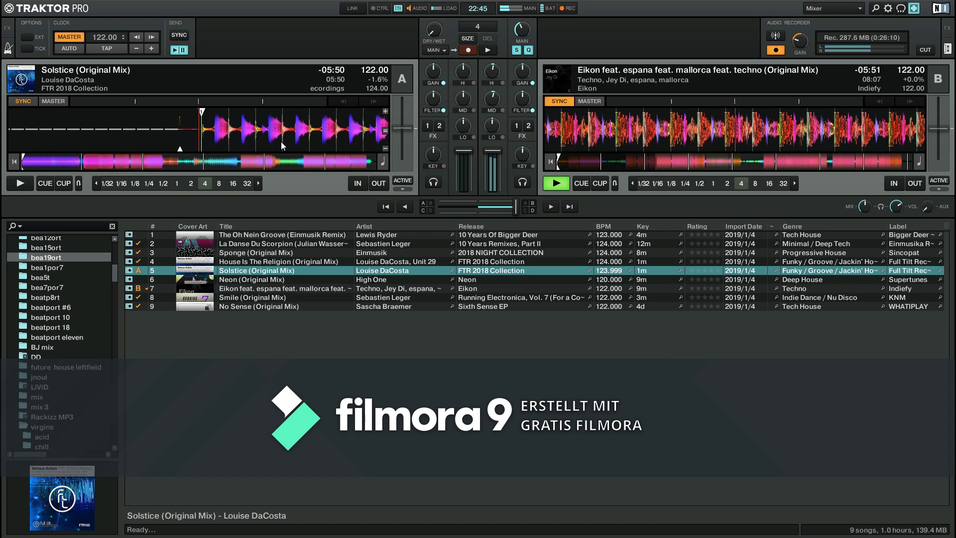
{"action": "left_click", "coordinate": [387, 111]}
{"action": "left_click", "coordinate": [387, 111]}
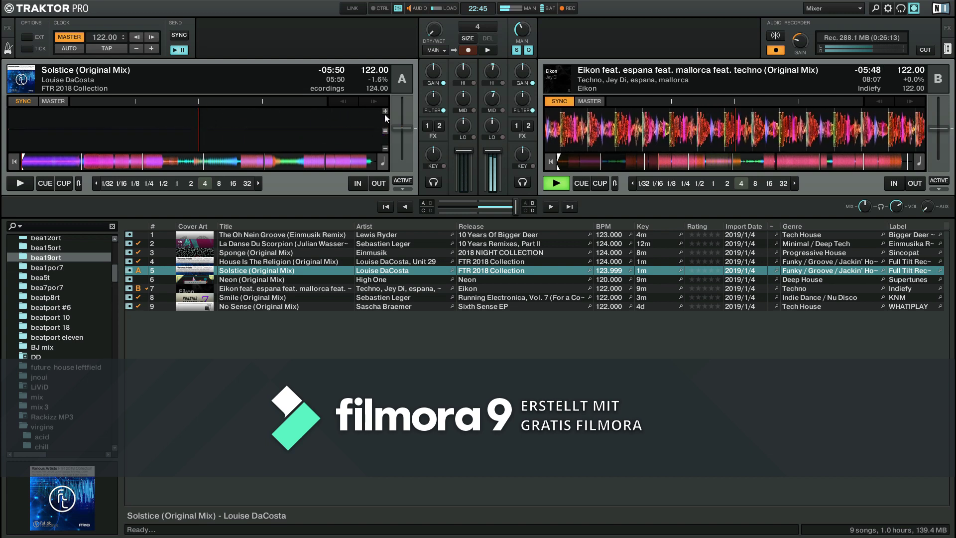
{"action": "left_click_drag", "start_coordinate": [294, 135], "coordinate": [186, 138]}
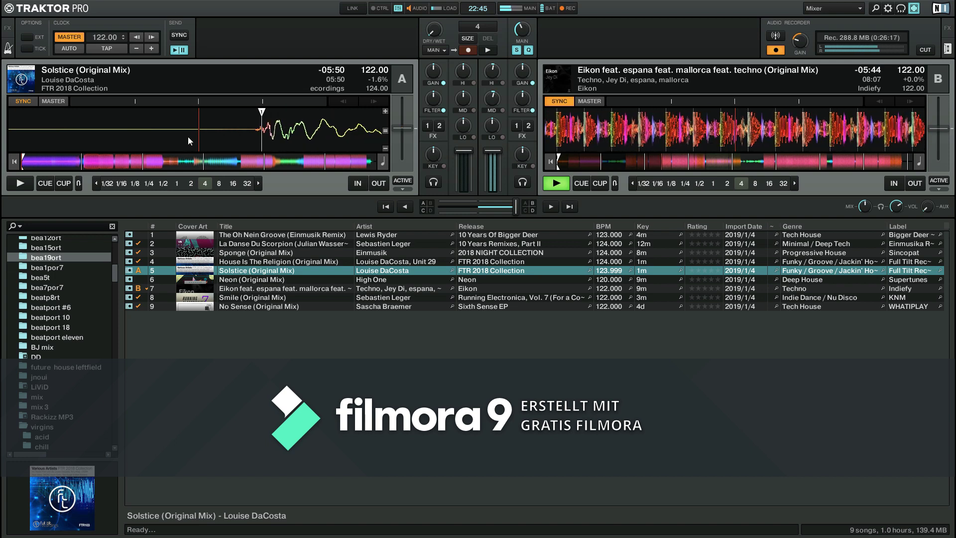
{"action": "left_click_drag", "start_coordinate": [190, 135], "coordinate": [195, 136]}
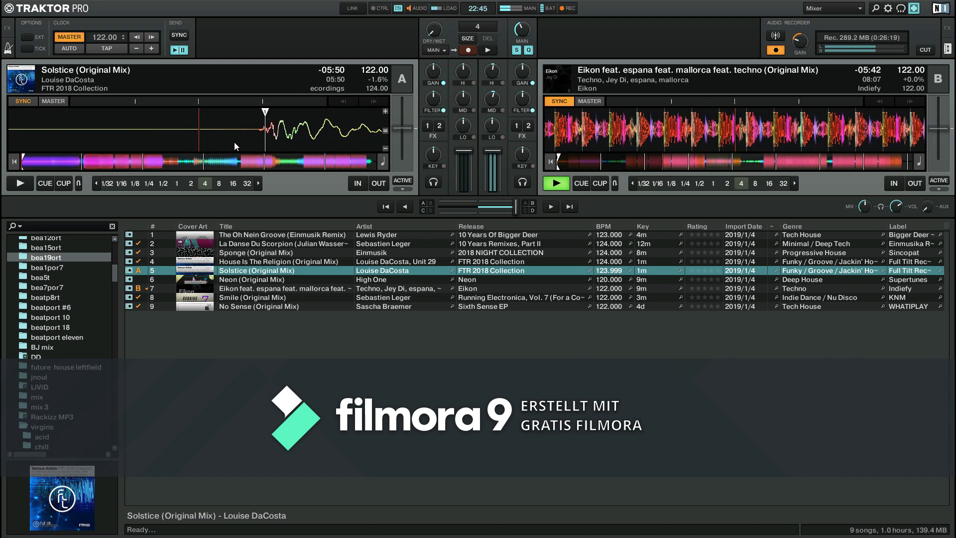
{"action": "left_click", "coordinate": [384, 132]}
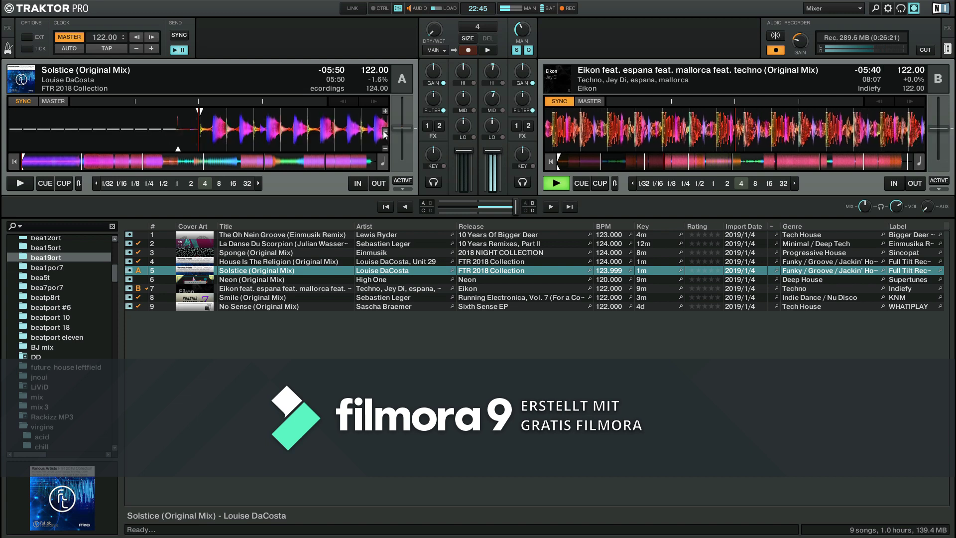
{"action": "left_click", "coordinate": [386, 111]}
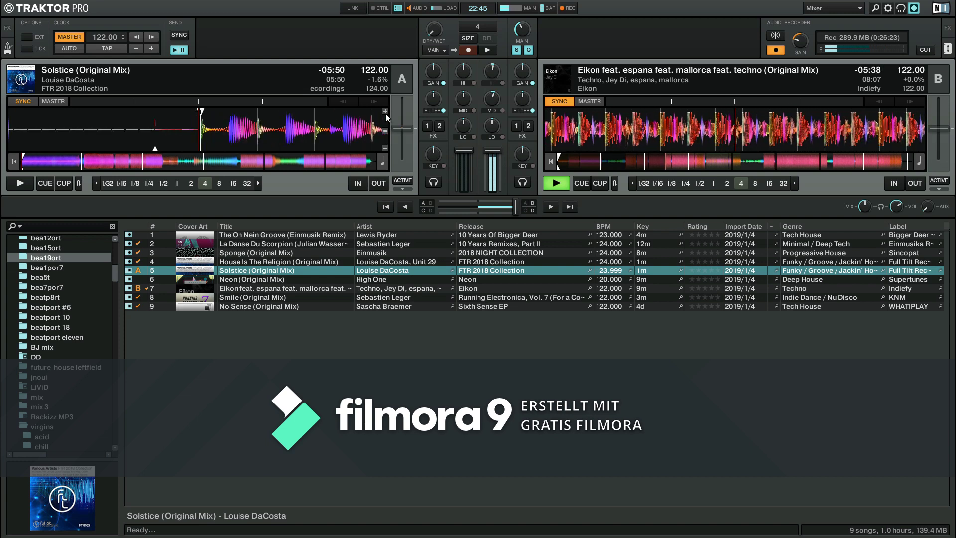
{"action": "left_click", "coordinate": [386, 133]}
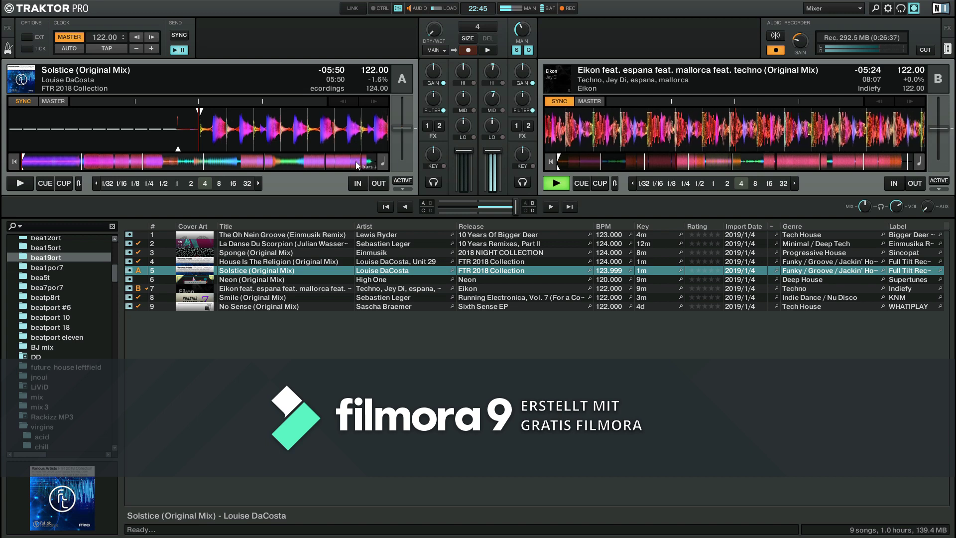
Step: Move deck A's playback position in Solstice forward to a beat at about 4:55 remaining, shortly before the louder section
{"action": "left_click", "coordinate": [87, 166]}
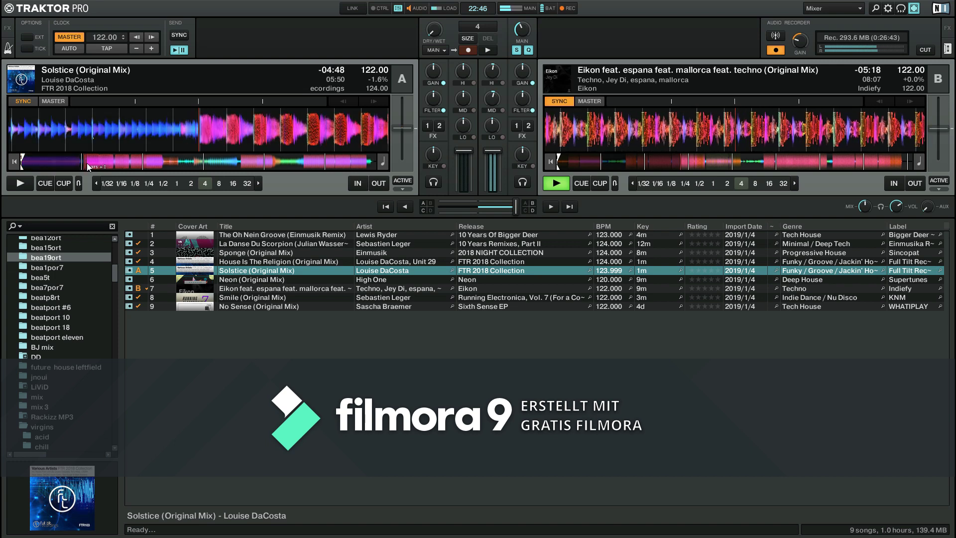
{"action": "left_click_drag", "start_coordinate": [151, 135], "coordinate": [387, 137]}
{"action": "left_click_drag", "start_coordinate": [196, 135], "coordinate": [329, 135]}
{"action": "left_click", "coordinate": [385, 131]}
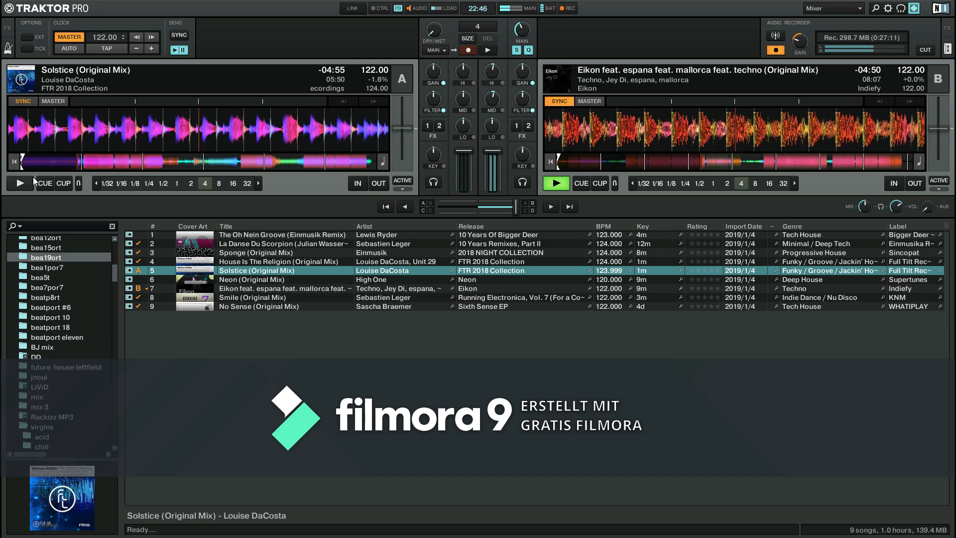
Step: Move deck A's playback position in Solstice to the start of the louder section, at about 4:48 remaining
{"action": "left_click", "coordinate": [85, 163]}
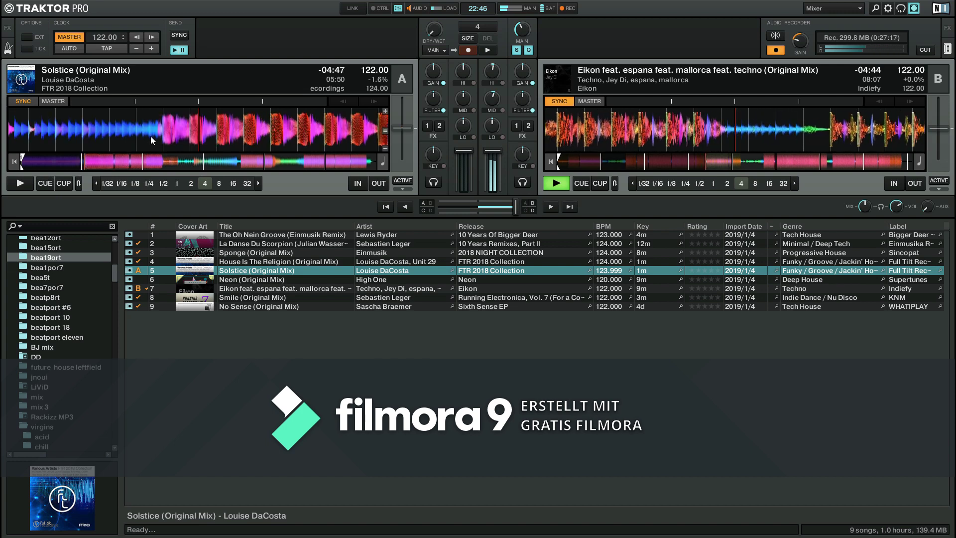
{"action": "left_click", "coordinate": [362, 160]}
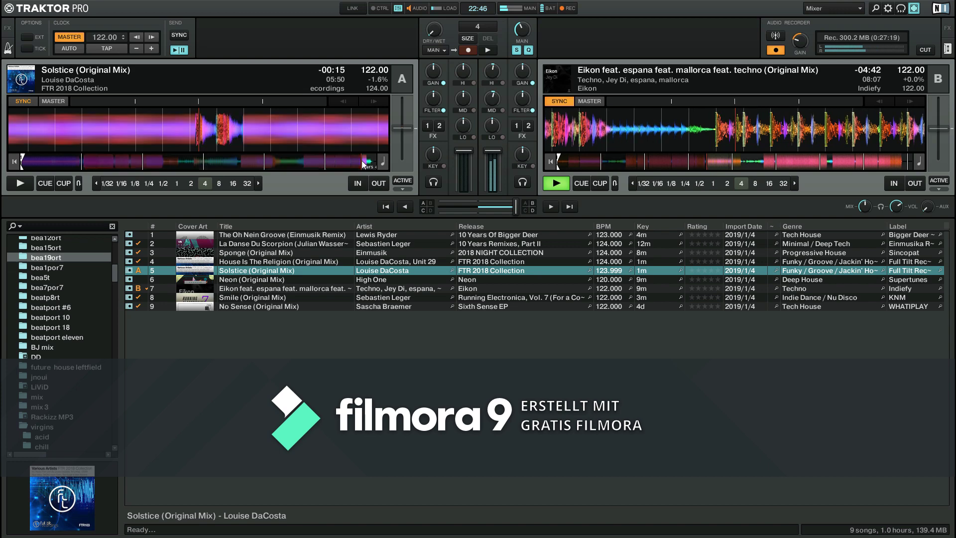
{"action": "left_click", "coordinate": [83, 164]}
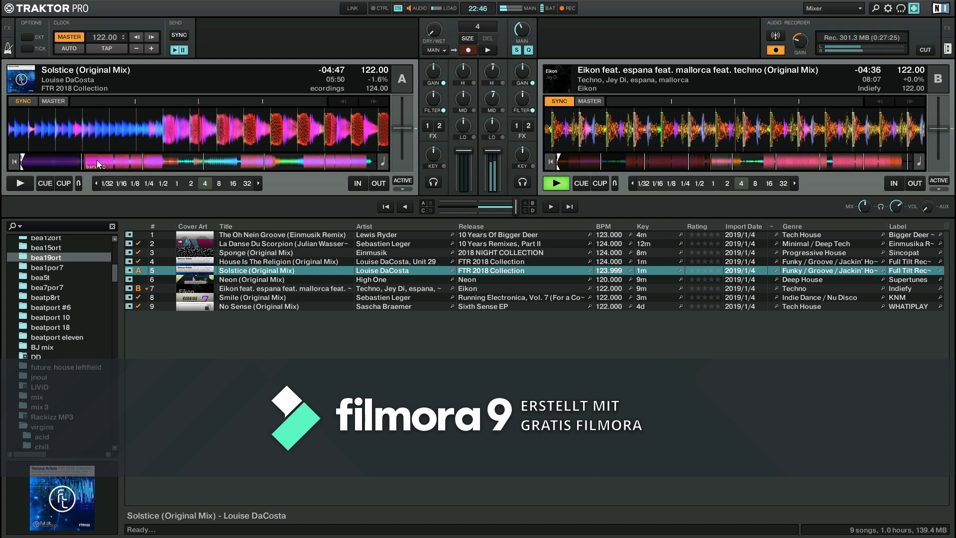
{"action": "left_click_drag", "start_coordinate": [146, 140], "coordinate": [183, 141]}
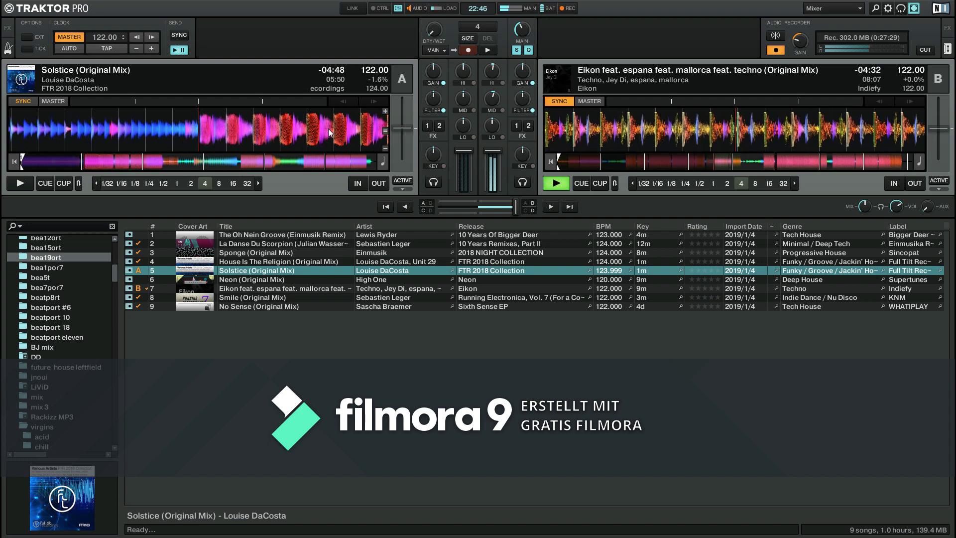
Step: Fine-position deck A's playhead just ahead of the louder section's first beat, using the magnified waveform
{"action": "left_click", "coordinate": [385, 111]}
{"action": "left_click", "coordinate": [385, 111]}
{"action": "left_click", "coordinate": [385, 111]}
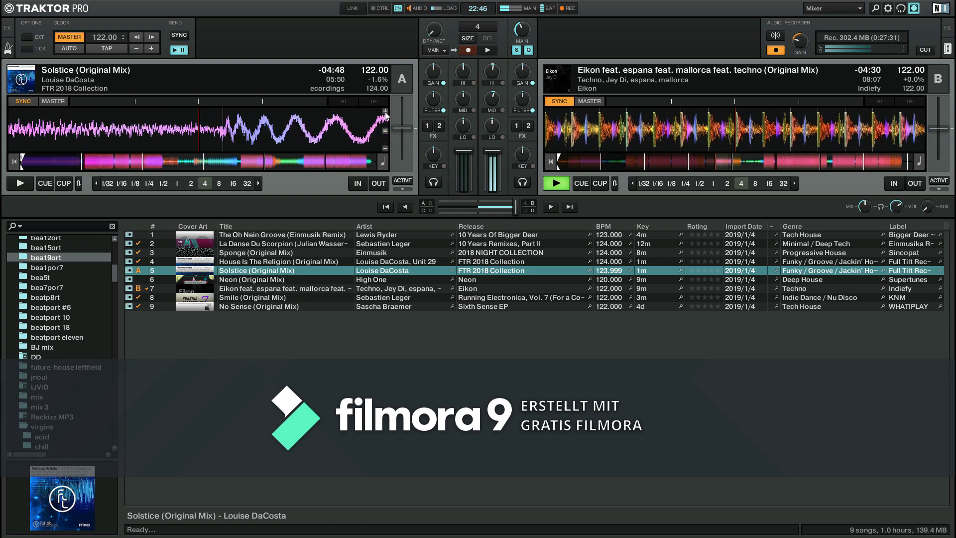
{"action": "left_click_drag", "start_coordinate": [347, 127], "coordinate": [377, 138]}
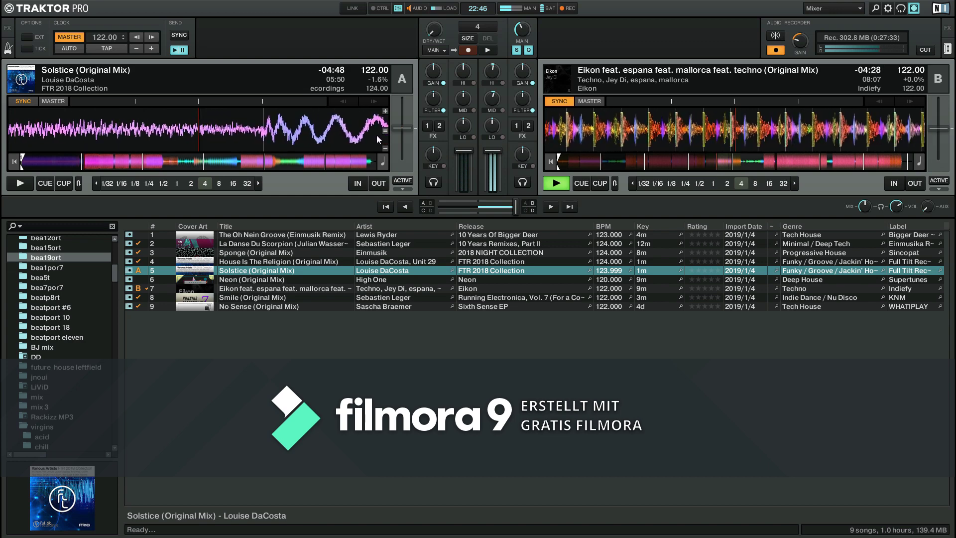
{"action": "left_click", "coordinate": [386, 130]}
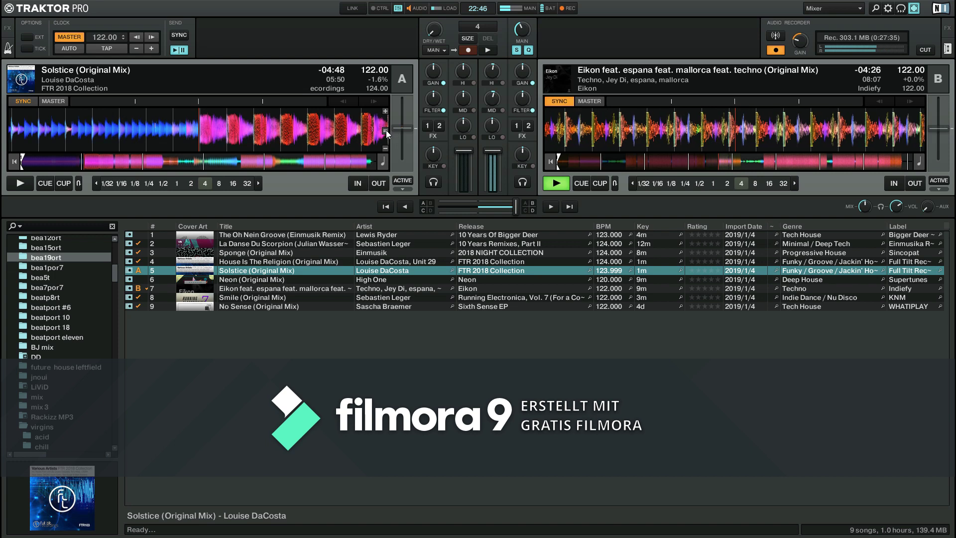
Step: Nudge deck A's playhead closer to the louder section's first beat and start Solstice from there
{"action": "left_click_drag", "start_coordinate": [355, 137], "coordinate": [356, 137]}
{"action": "left_click", "coordinate": [385, 111]}
{"action": "left_click", "coordinate": [385, 111]}
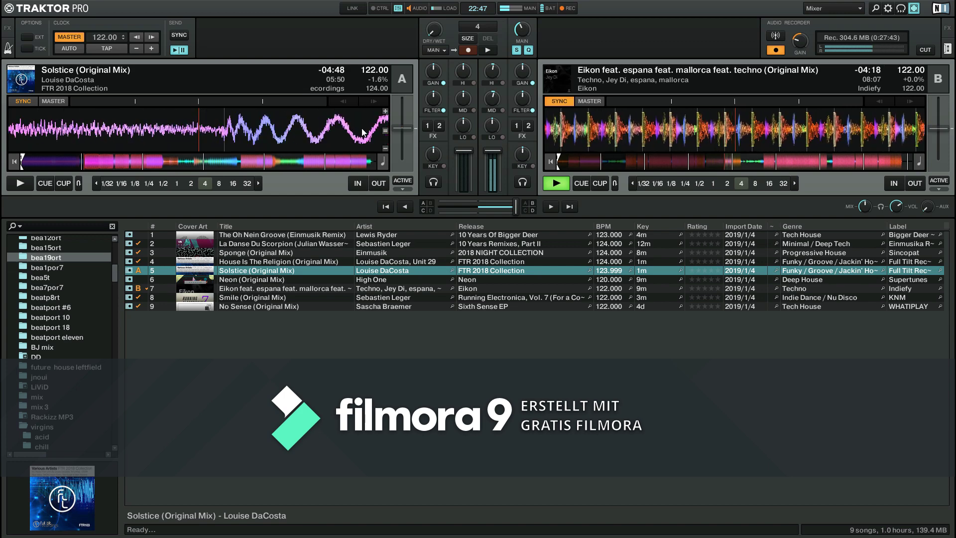
{"action": "left_click_drag", "start_coordinate": [375, 135], "coordinate": [354, 139]}
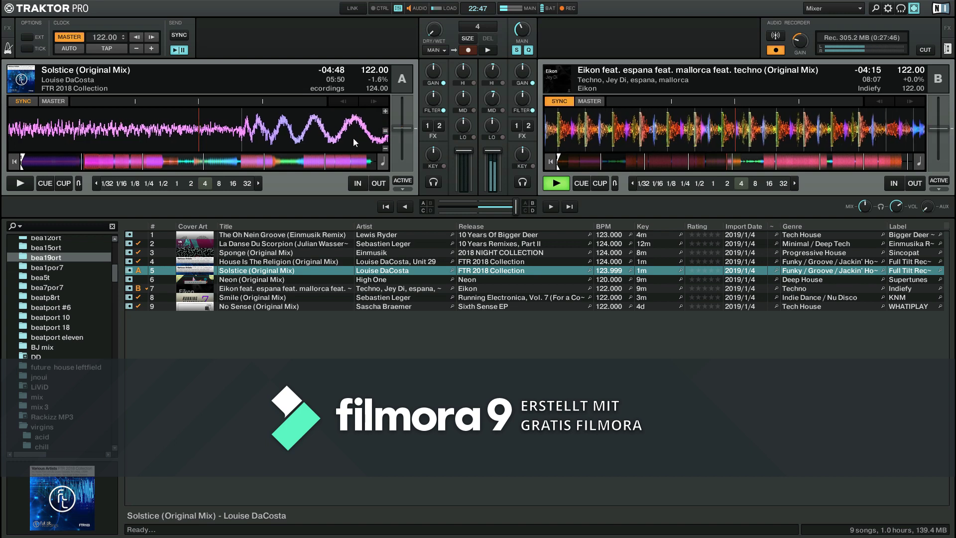
{"action": "left_click", "coordinate": [385, 131]}
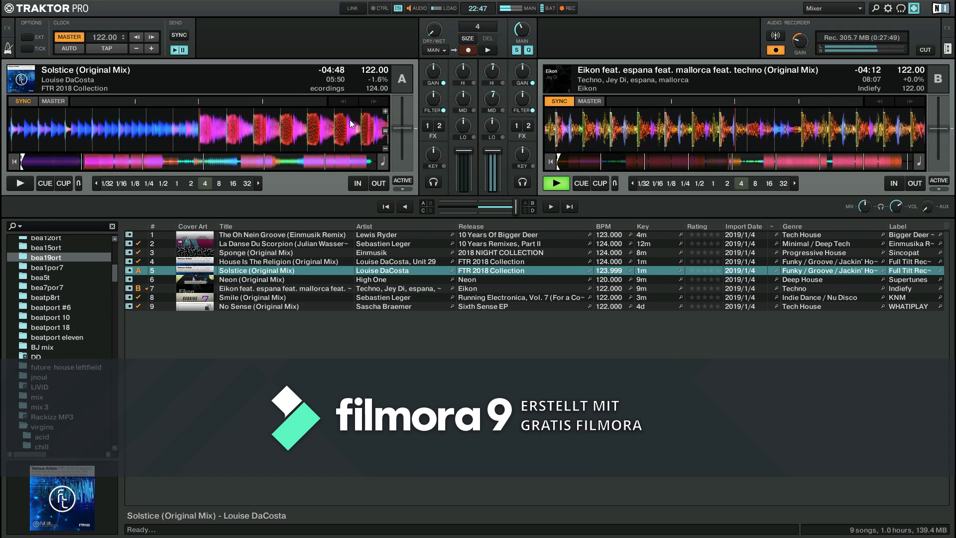
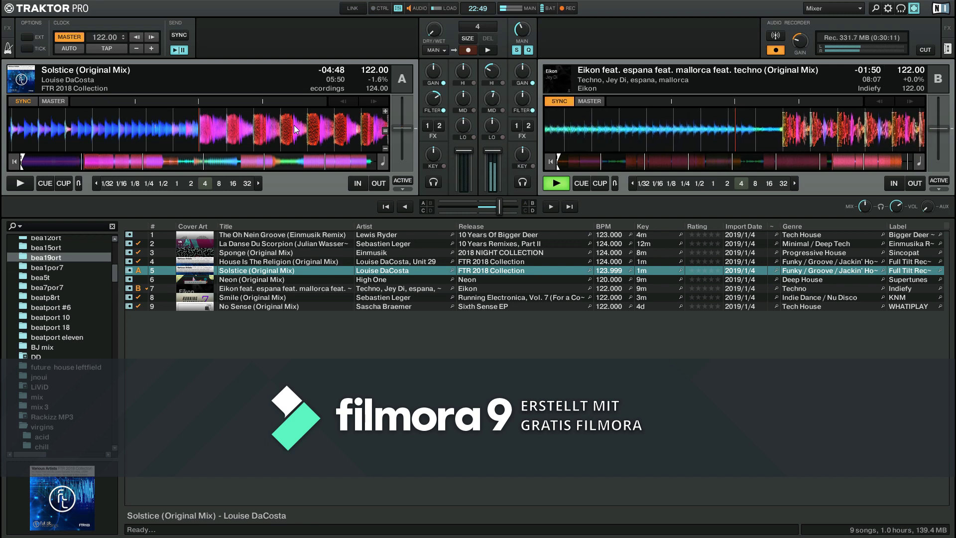
{"action": "key", "text": "space"}
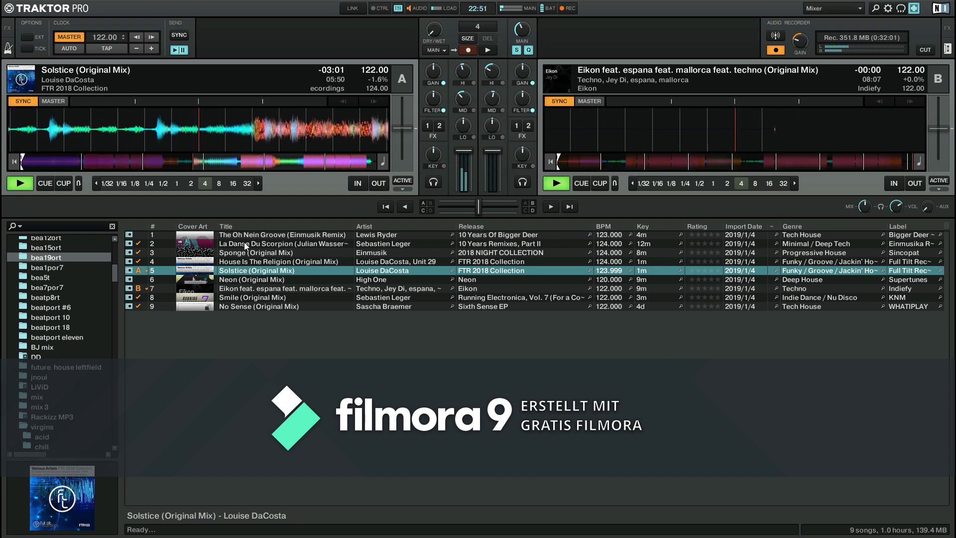
Step: Load The Oh Nein Groove (Einmusik Remix) onto deck B and move its playhead to the first beat, at about 8:54 remaining
{"action": "left_click_drag", "start_coordinate": [247, 235], "coordinate": [625, 138]}
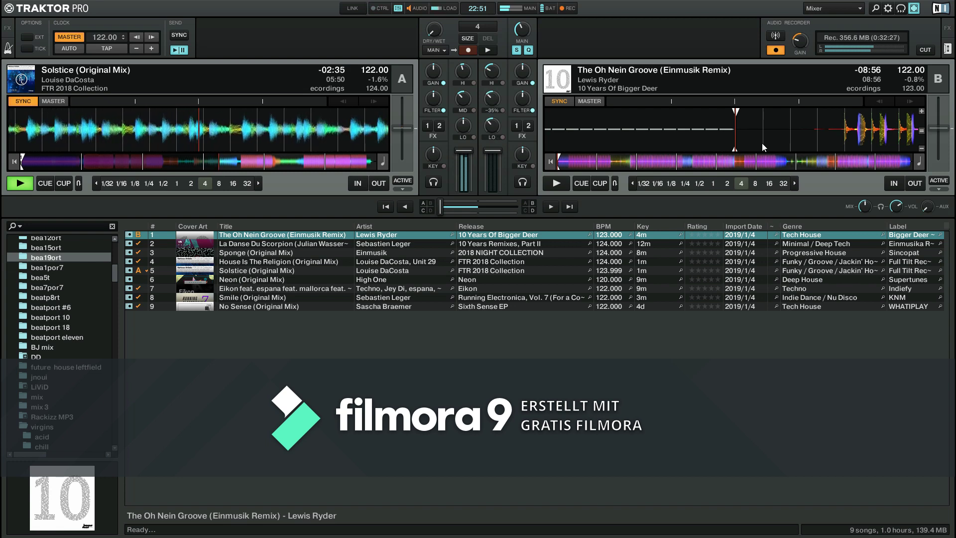
{"action": "left_click", "coordinate": [569, 167]}
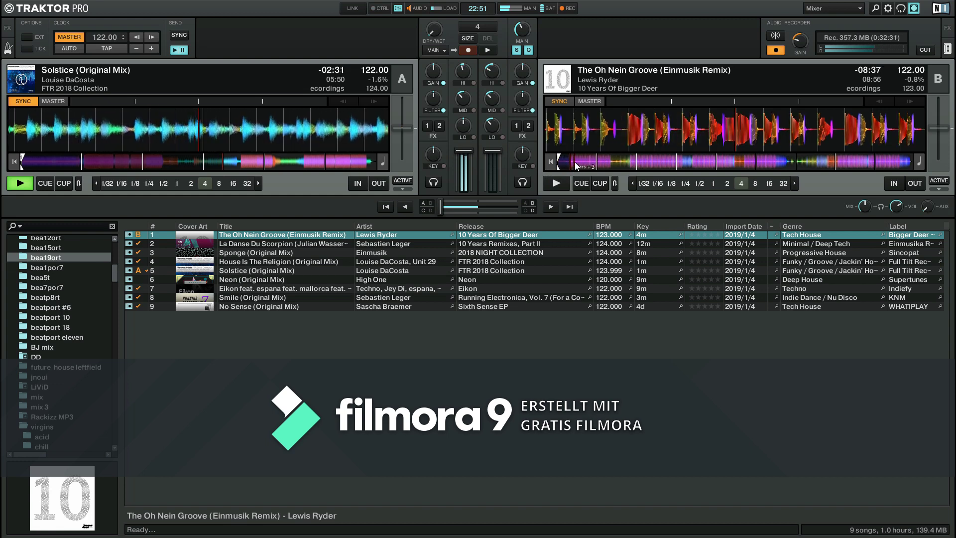
{"action": "left_click", "coordinate": [552, 165]}
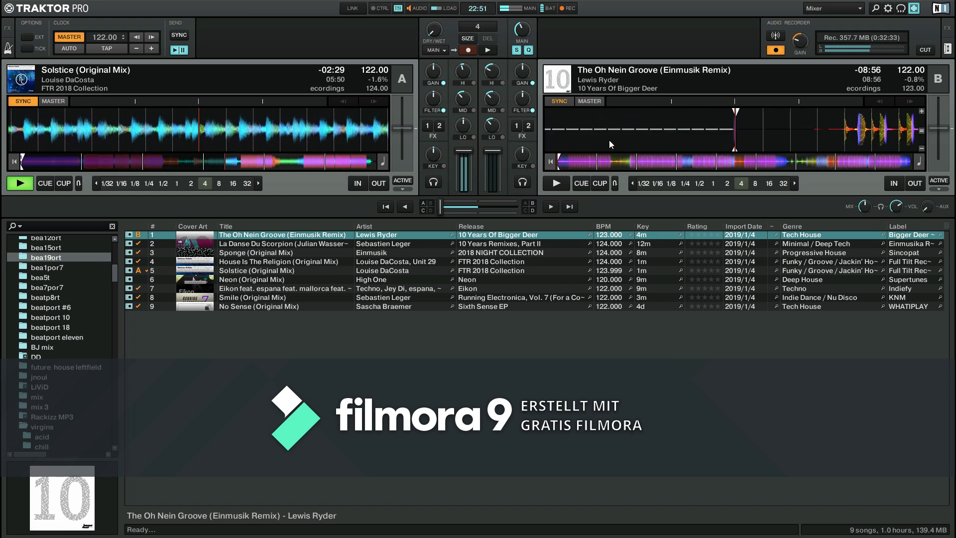
{"action": "left_click_drag", "start_coordinate": [656, 126], "coordinate": [543, 162]}
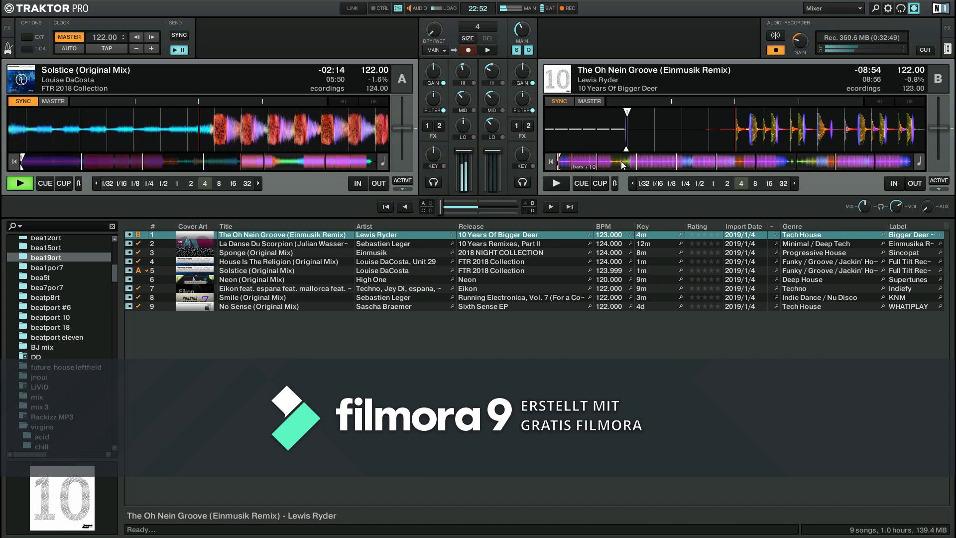
Step: Check deck B's playhead against the first beat on the magnified waveform and start The Oh Nein Groove from there
{"action": "mouse_move", "coordinate": [919, 122]}
{"action": "left_click", "coordinate": [922, 112]}
{"action": "left_click", "coordinate": [922, 111]}
{"action": "left_click", "coordinate": [922, 112]}
{"action": "left_click", "coordinate": [922, 112]}
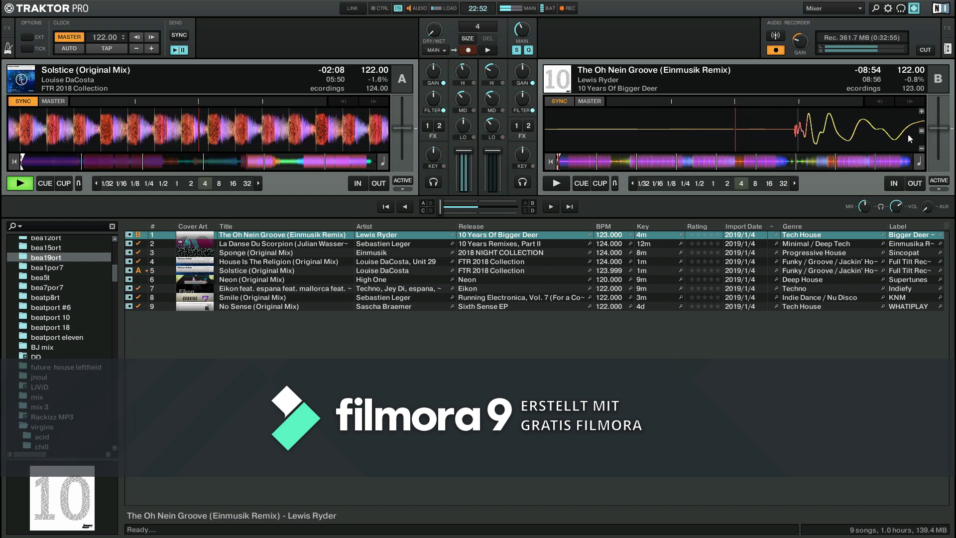
{"action": "left_click", "coordinate": [922, 130]}
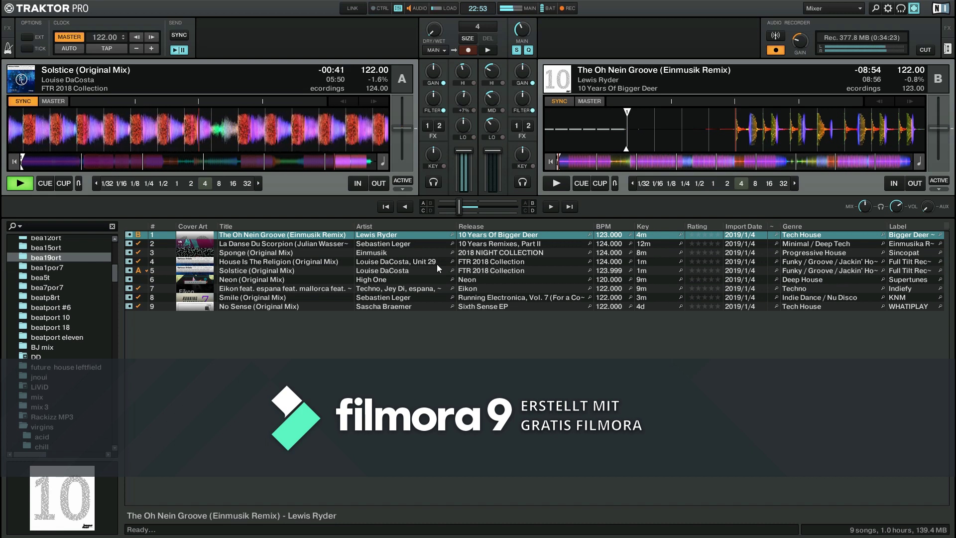
{"action": "key", "text": "space"}
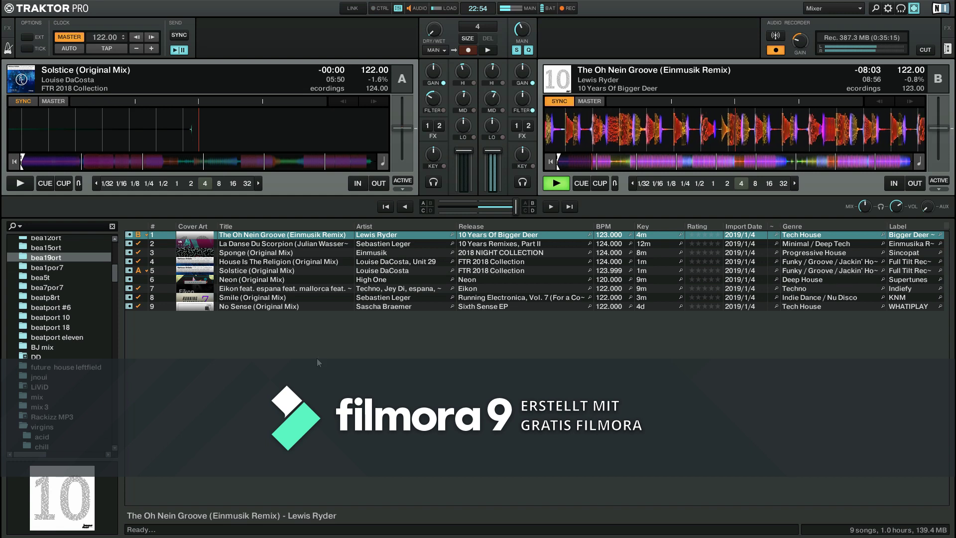
Step: Load Neon (Original Mix) onto deck A and start it from its first beat as deck B's track nears its end
{"action": "left_click_drag", "start_coordinate": [290, 277], "coordinate": [270, 149]}
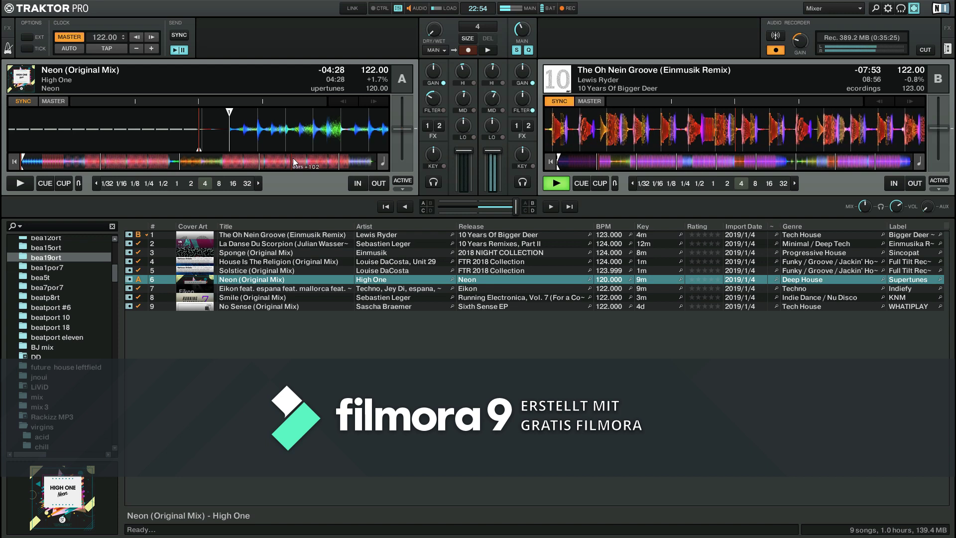
{"action": "left_click_drag", "start_coordinate": [306, 135], "coordinate": [279, 140]}
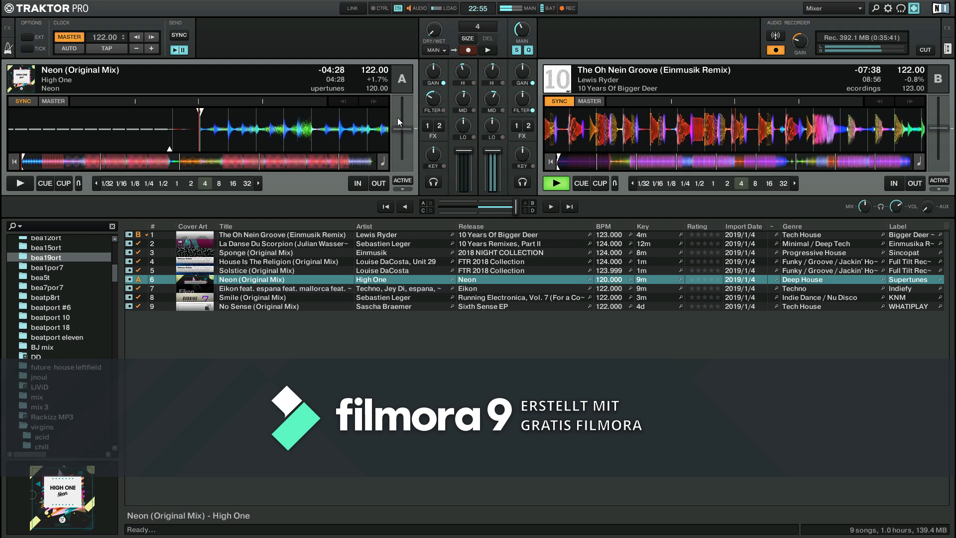
{"action": "left_click", "coordinate": [385, 111]}
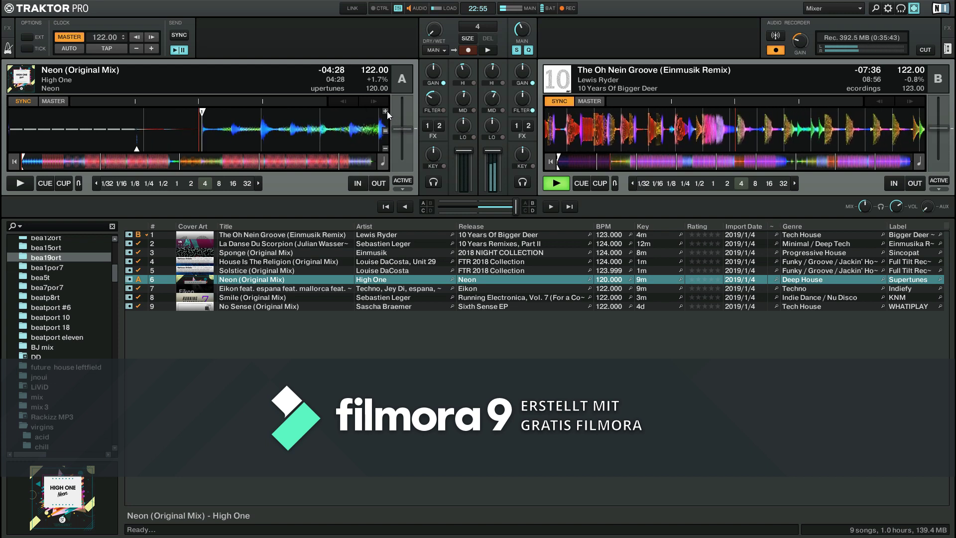
{"action": "left_click_drag", "start_coordinate": [356, 130], "coordinate": [292, 130]}
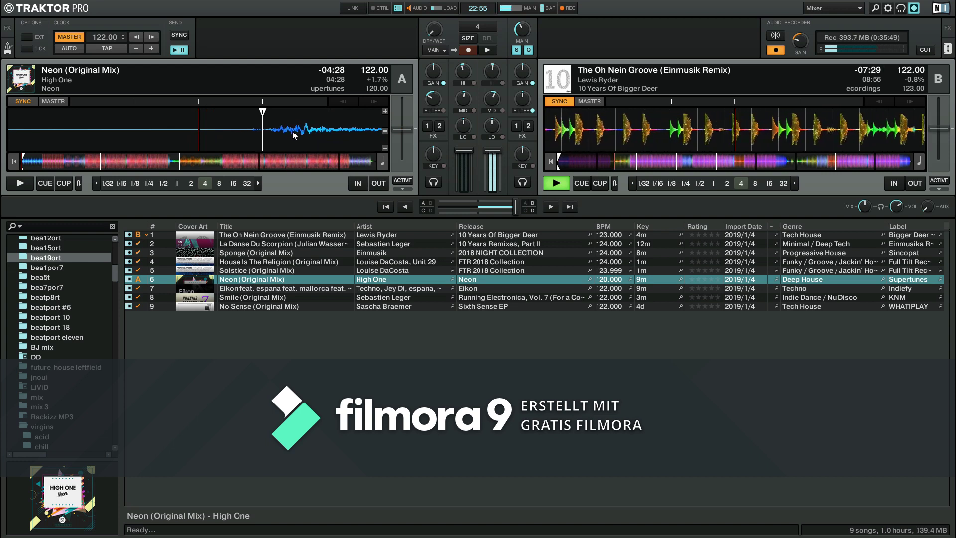
{"action": "left_click", "coordinate": [385, 130]}
{"action": "left_click", "coordinate": [385, 112]}
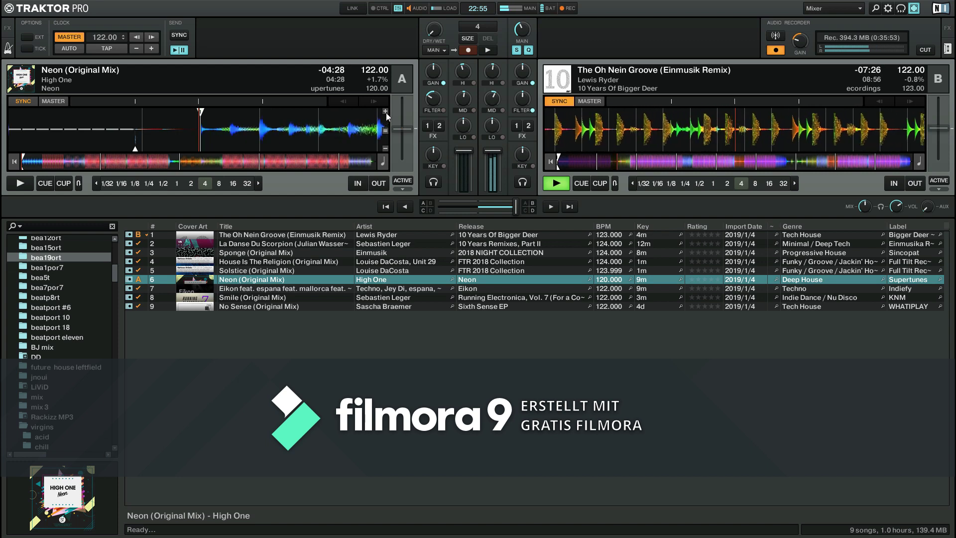
{"action": "left_click", "coordinate": [386, 131]}
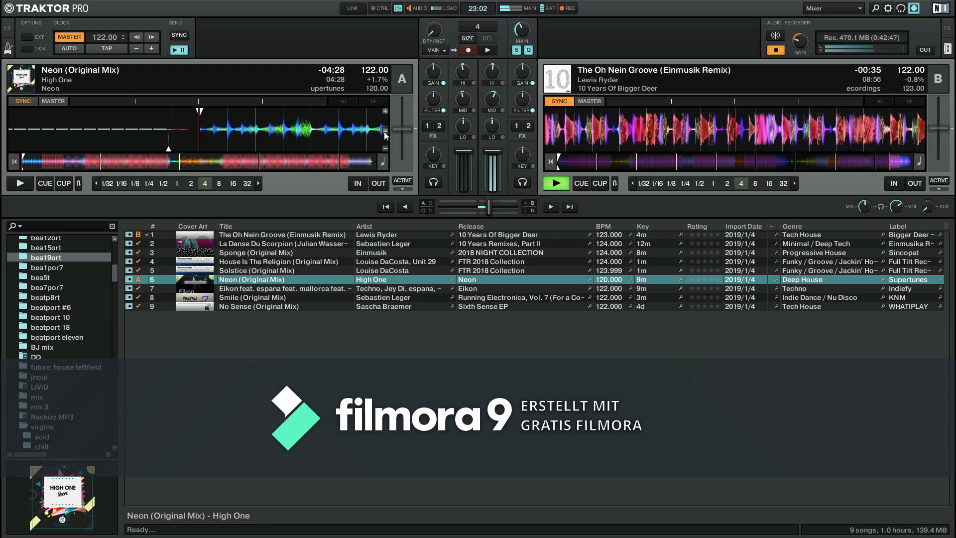
{"action": "key", "text": "space"}
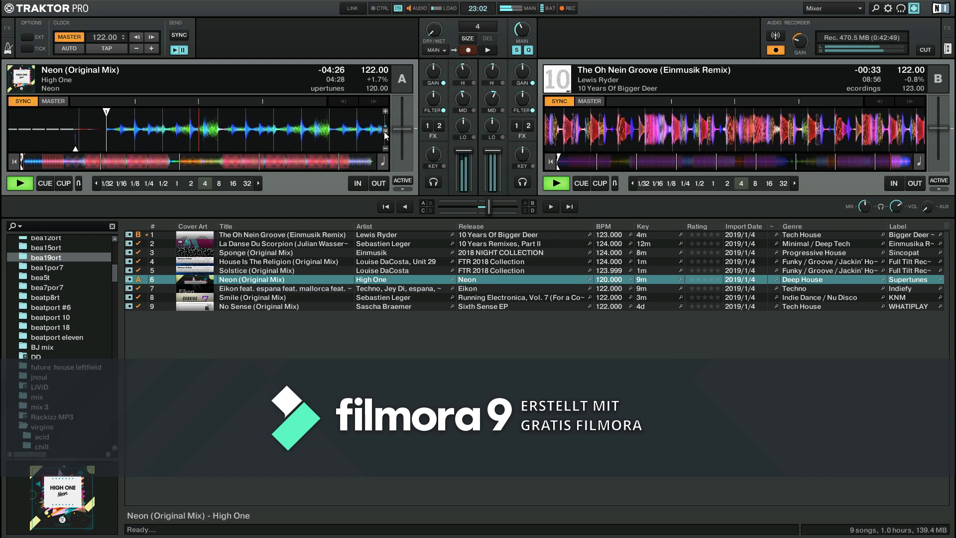